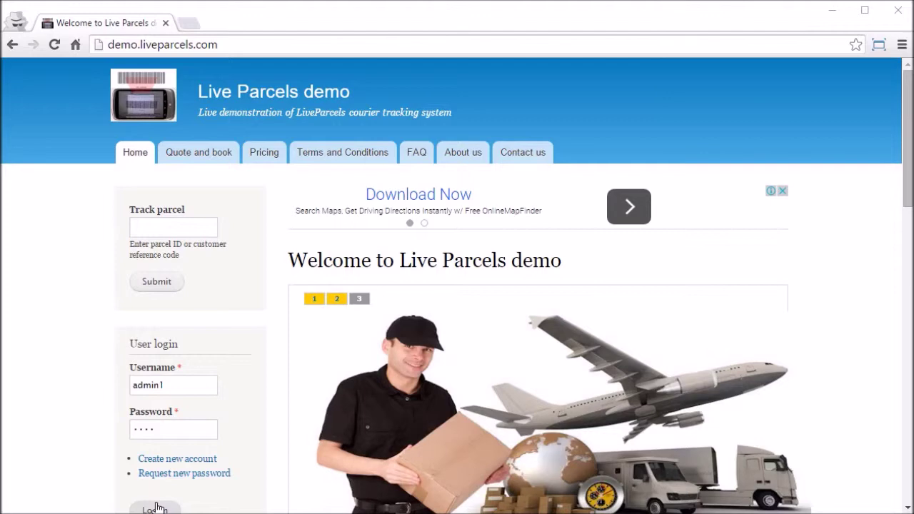
- Log in with the administrator account and open the LiveParcels administration overview
{"action": "left_click", "coordinate": [155, 508]}
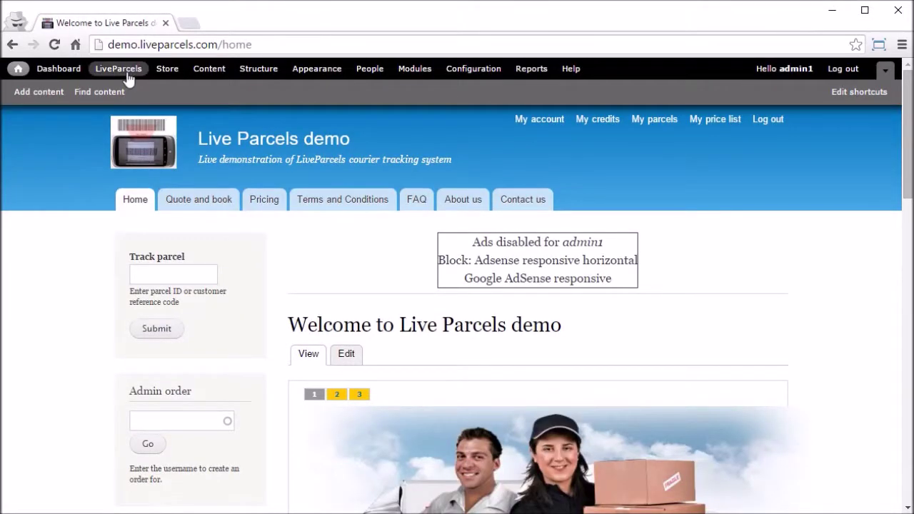
{"action": "left_click", "coordinate": [127, 73]}
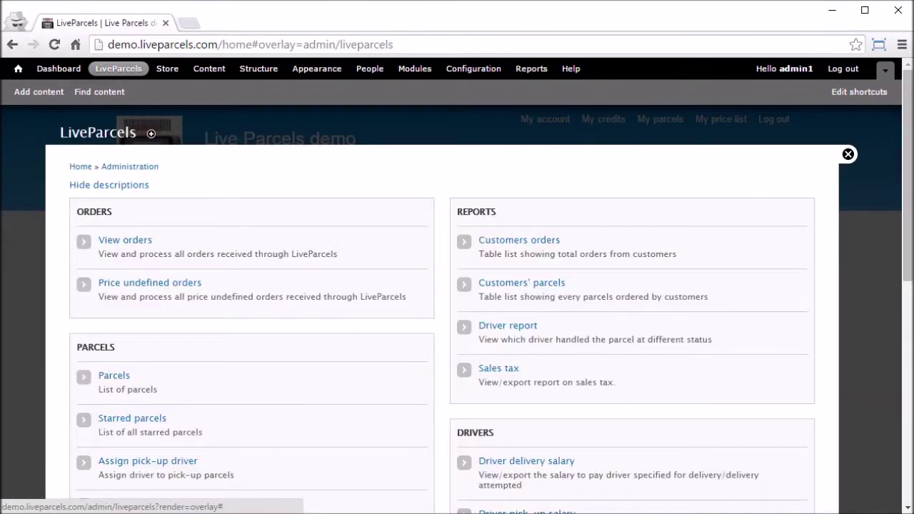
- Open the Driver pick-up salary report from the Drivers section
{"action": "left_click_drag", "start_coordinate": [911, 245], "coordinate": [911, 279]}
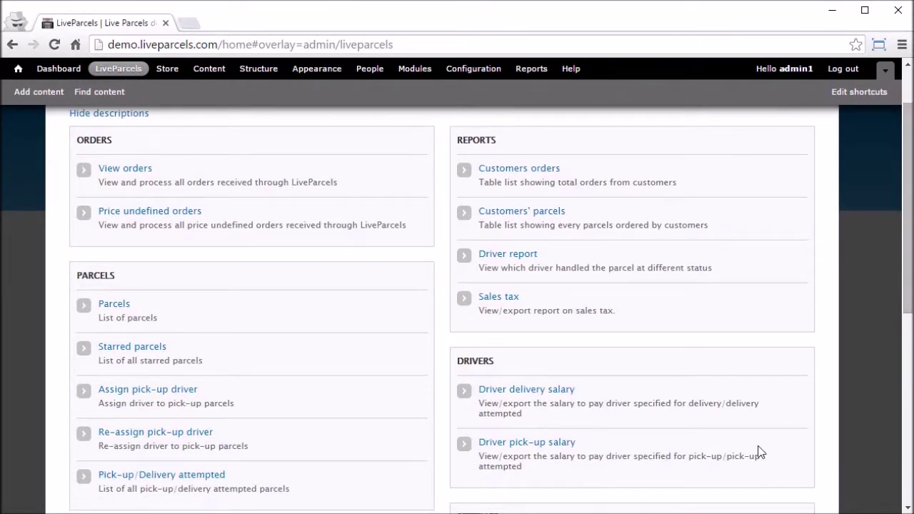
{"action": "left_click", "coordinate": [536, 443]}
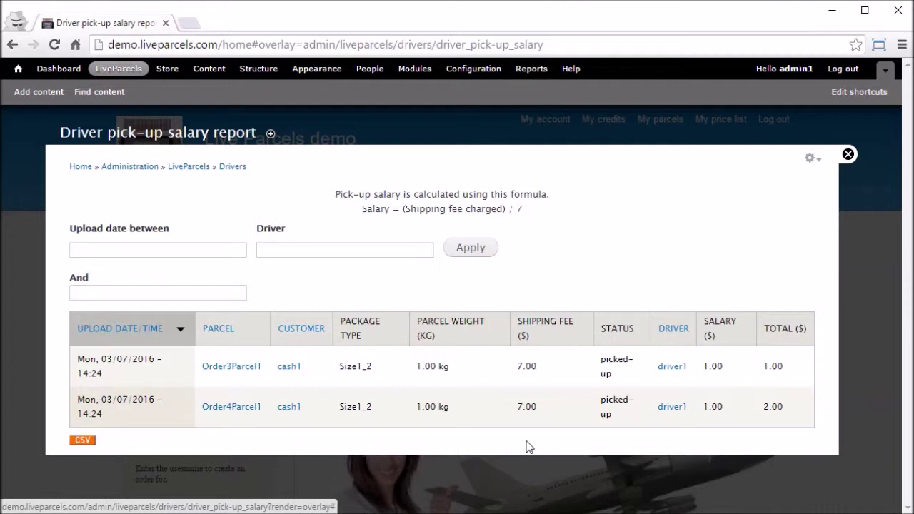
- Check the first row's status and date and the Driver and date filters, then export to CSV
{"action": "triple_click", "coordinate": [616, 359]}
{"action": "triple_click", "coordinate": [109, 357]}
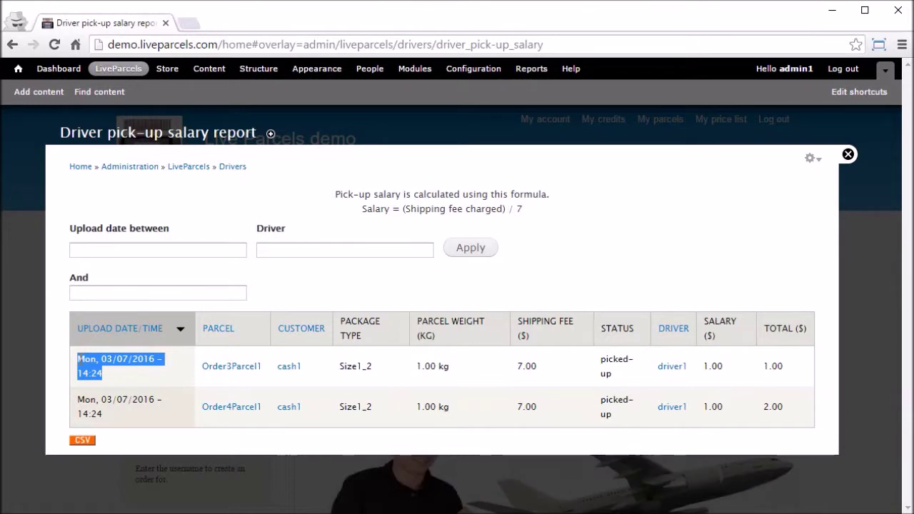
{"action": "left_click", "coordinate": [311, 251]}
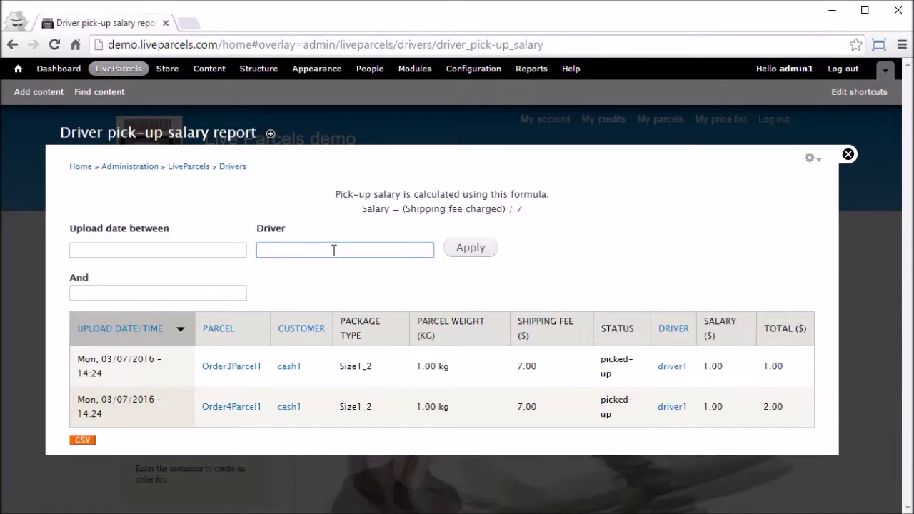
{"action": "left_click", "coordinate": [231, 250]}
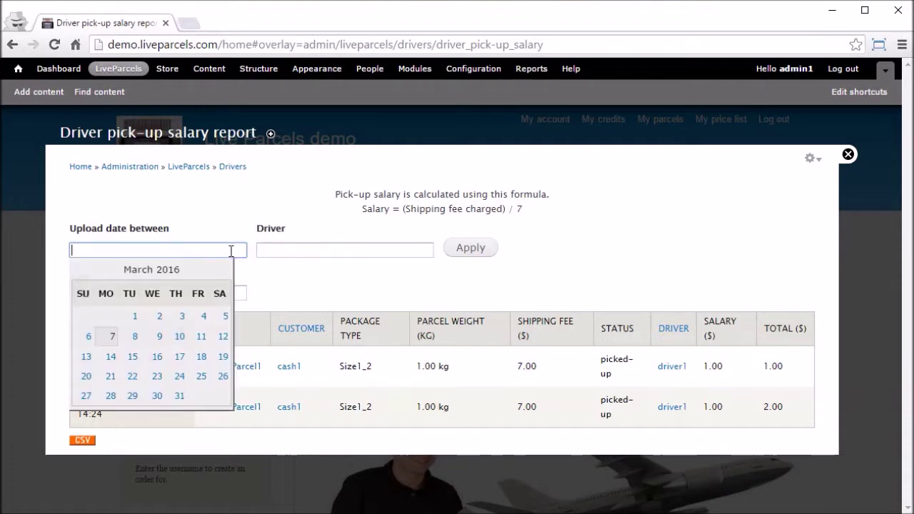
{"action": "left_click", "coordinate": [243, 293]}
{"action": "left_click", "coordinate": [153, 298]}
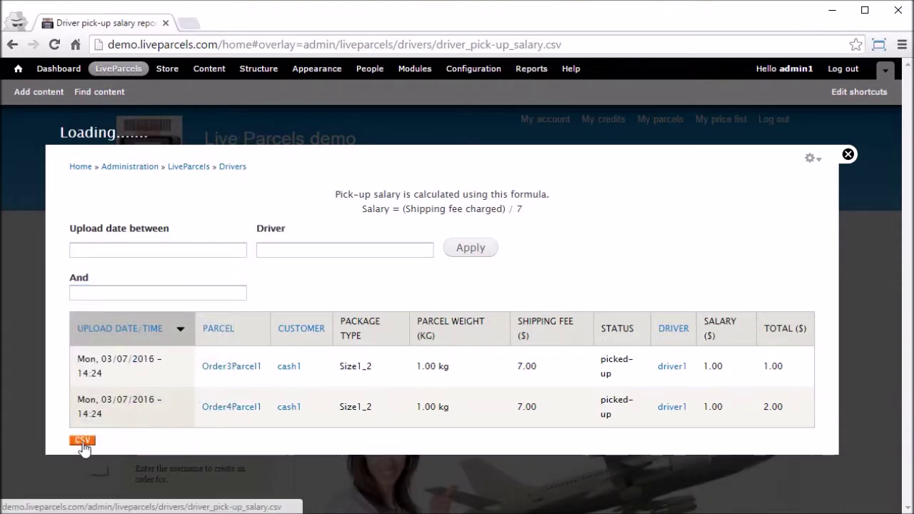
{"action": "left_click", "coordinate": [83, 447]}
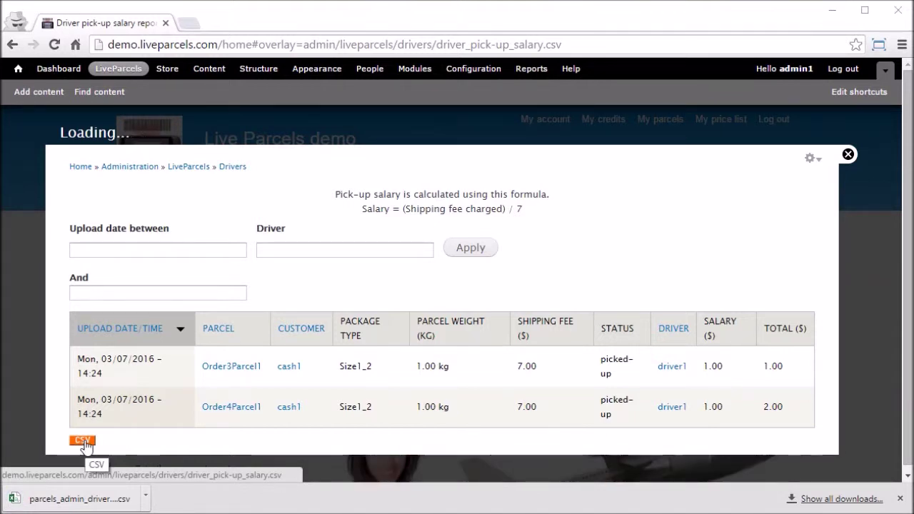
- Highlight the salary formula and the first row's salary value, then go to Structure
{"action": "left_click_drag", "start_coordinate": [359, 216], "coordinate": [545, 210]}
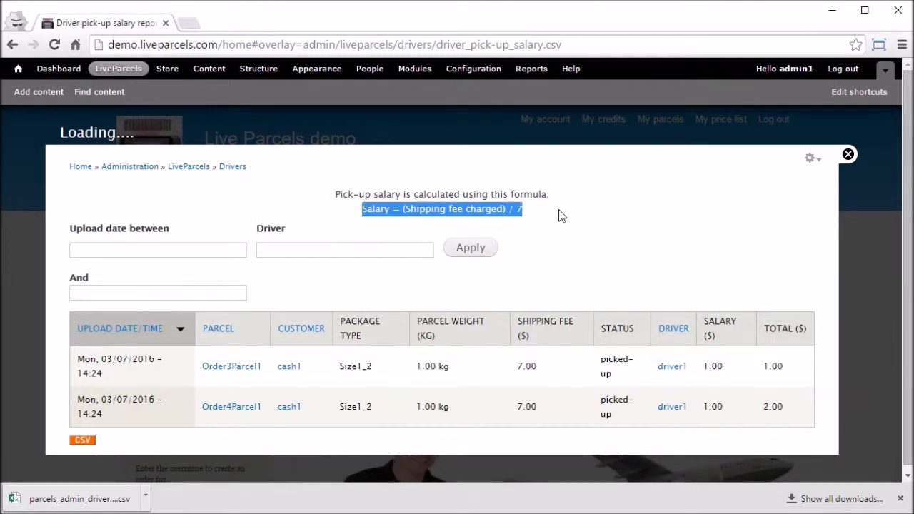
{"action": "left_click_drag", "start_coordinate": [703, 367], "coordinate": [727, 369]}
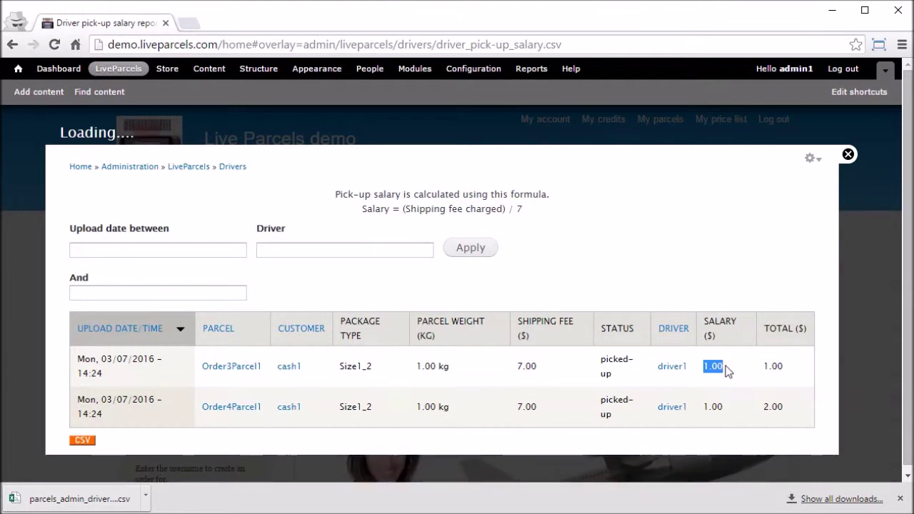
{"action": "left_click", "coordinate": [245, 69]}
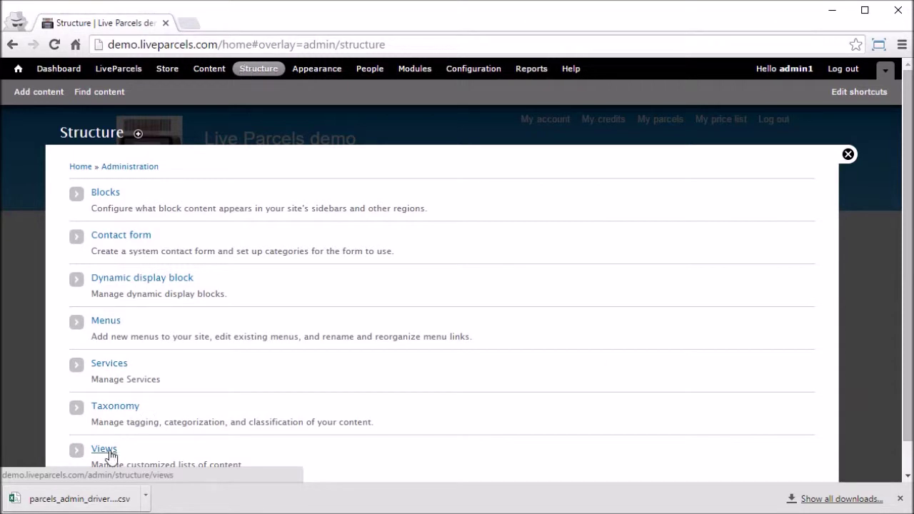
- Open the Views list and edit the Parcels admin driver pick-up salary view
{"action": "left_click", "coordinate": [108, 453]}
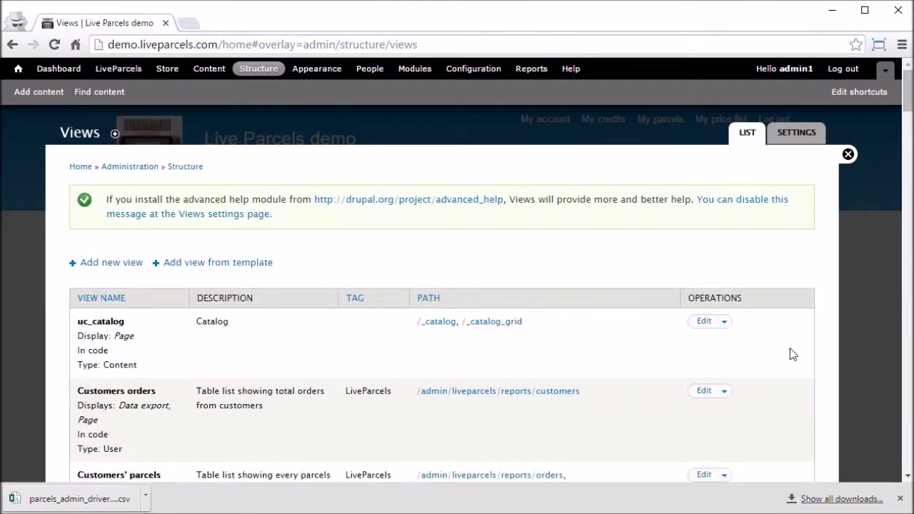
{"action": "scroll", "coordinate": [790, 348], "scroll_direction": "down", "scroll_amount": 8}
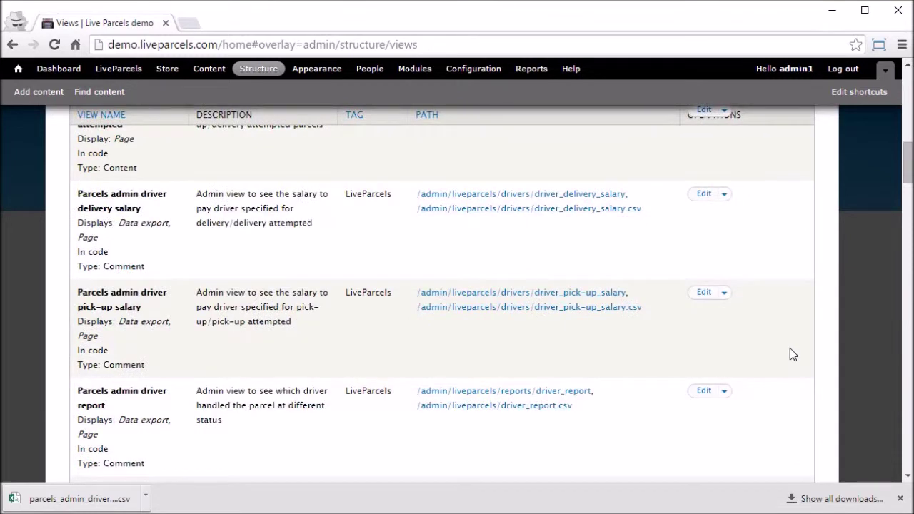
{"action": "left_click", "coordinate": [705, 293]}
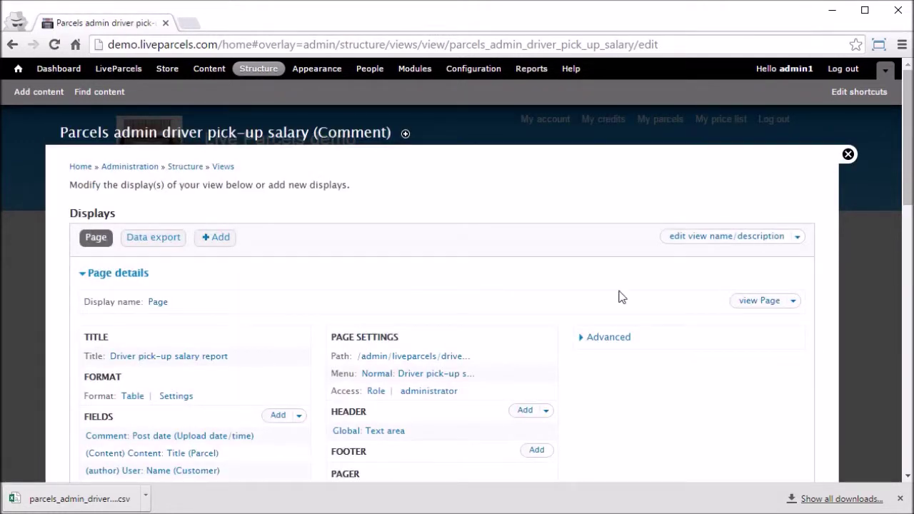
- Change the Salary ($) math expression to [field_parcel_price] / 7 for all displays
{"action": "scroll", "coordinate": [621, 297], "scroll_direction": "down", "scroll_amount": 5}
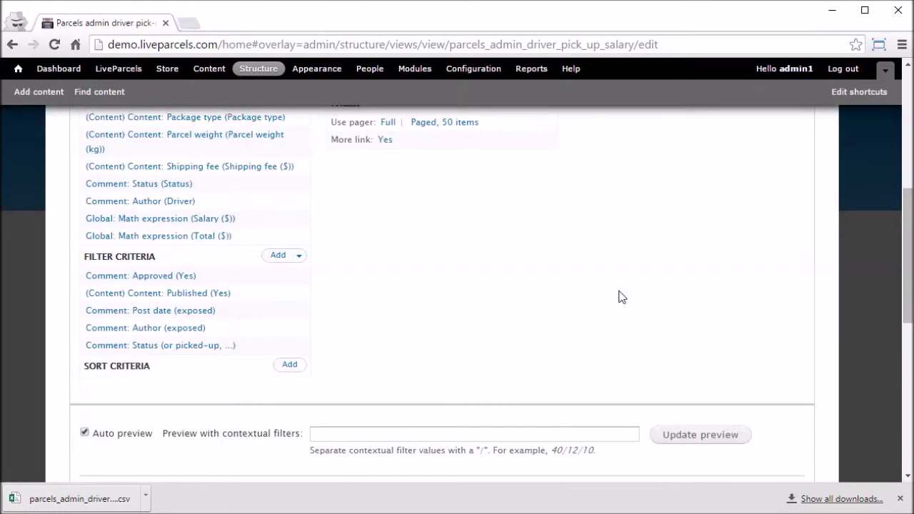
{"action": "left_click", "coordinate": [181, 218]}
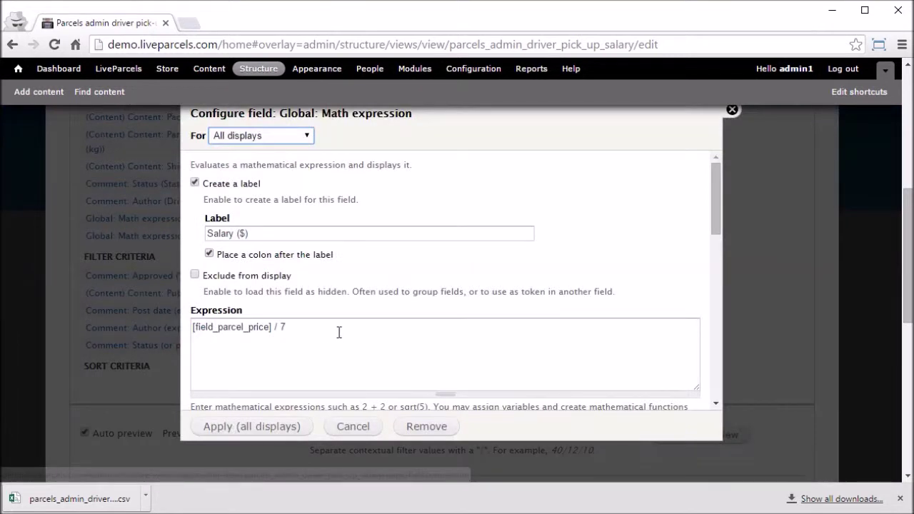
{"action": "left_click_drag", "start_coordinate": [339, 332], "coordinate": [35, 324]}
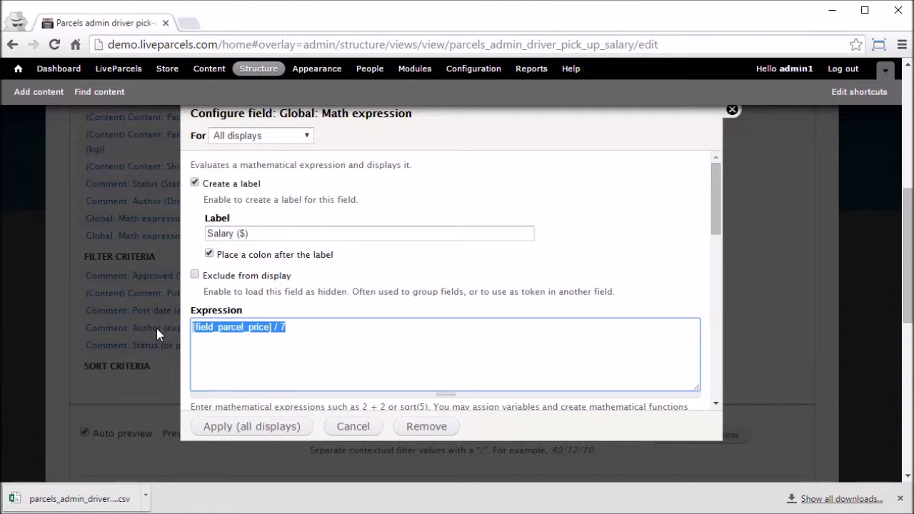
{"action": "left_click", "coordinate": [253, 429]}
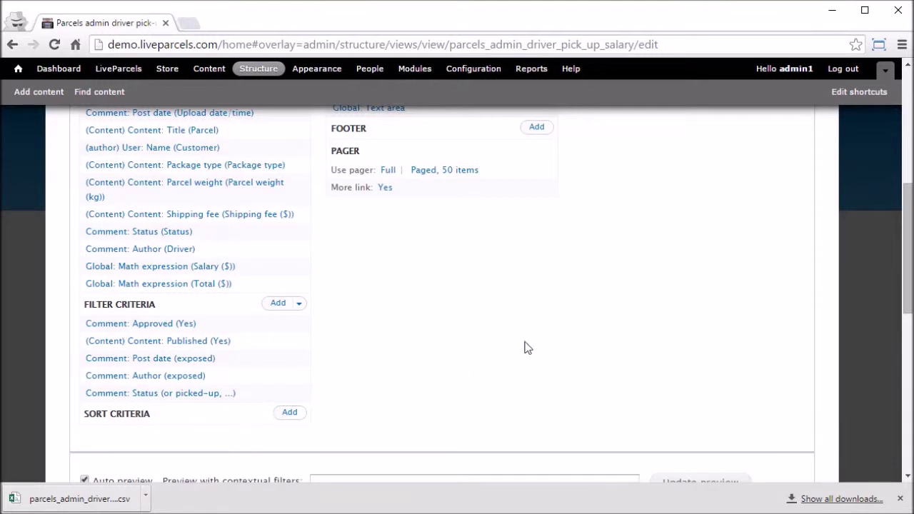
{"action": "scroll", "coordinate": [620, 331], "scroll_direction": "up", "scroll_amount": 5}
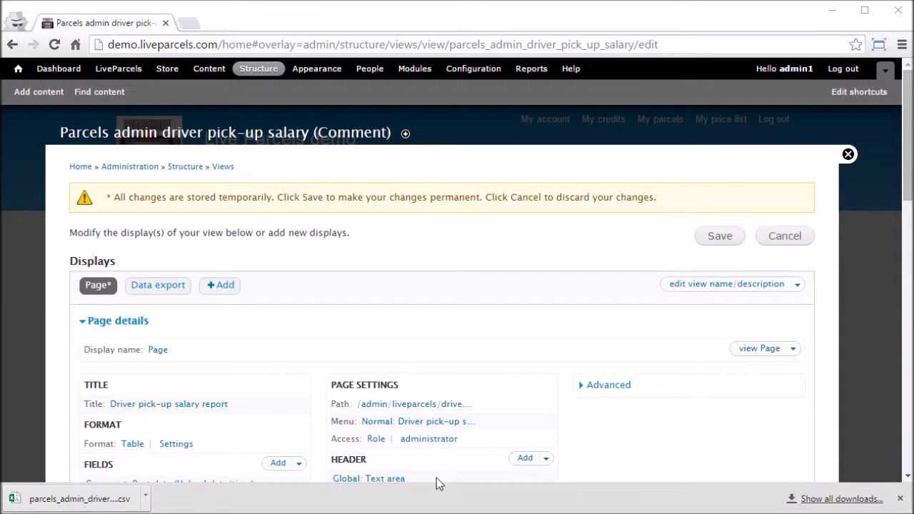
- Update the header text area's salary formula to /7 for all displays and save the view
{"action": "left_click_drag", "start_coordinate": [332, 460], "coordinate": [330, 480]}
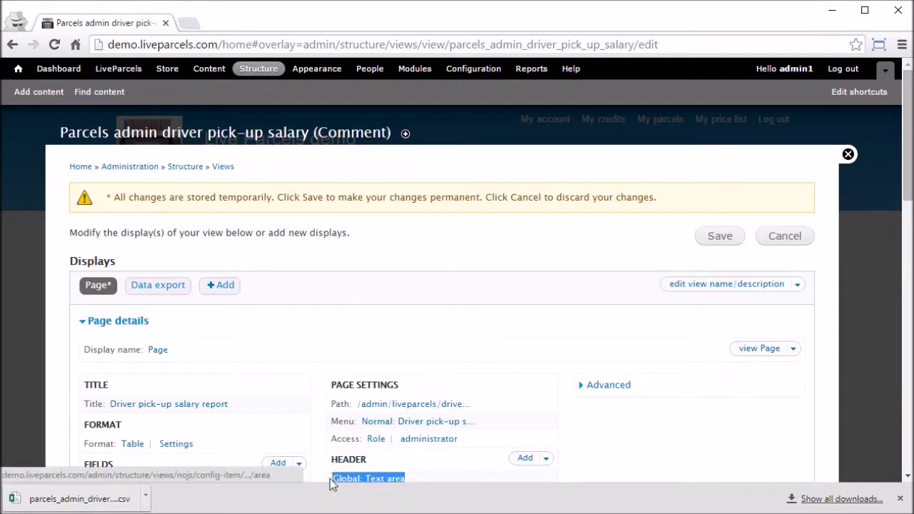
{"action": "left_click", "coordinate": [365, 480]}
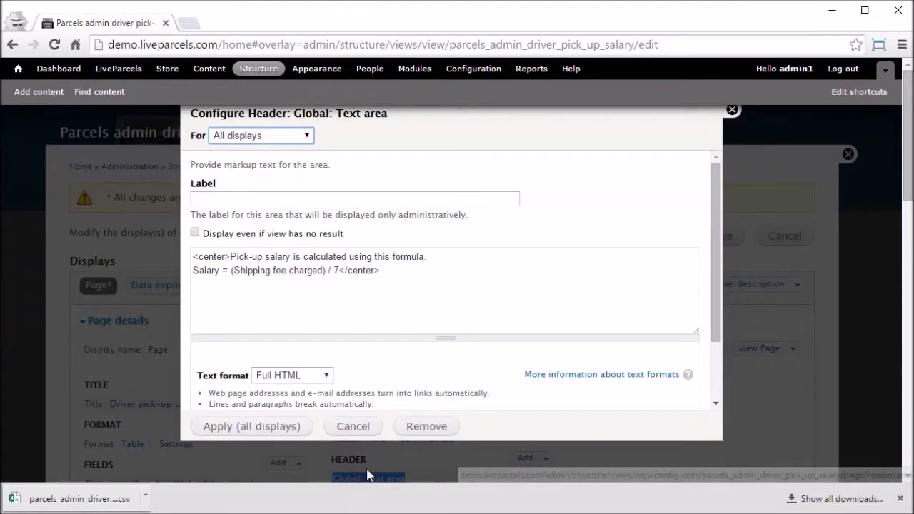
{"action": "left_click", "coordinate": [404, 275]}
{"action": "left_click_drag", "start_coordinate": [382, 271], "coordinate": [48, 269]}
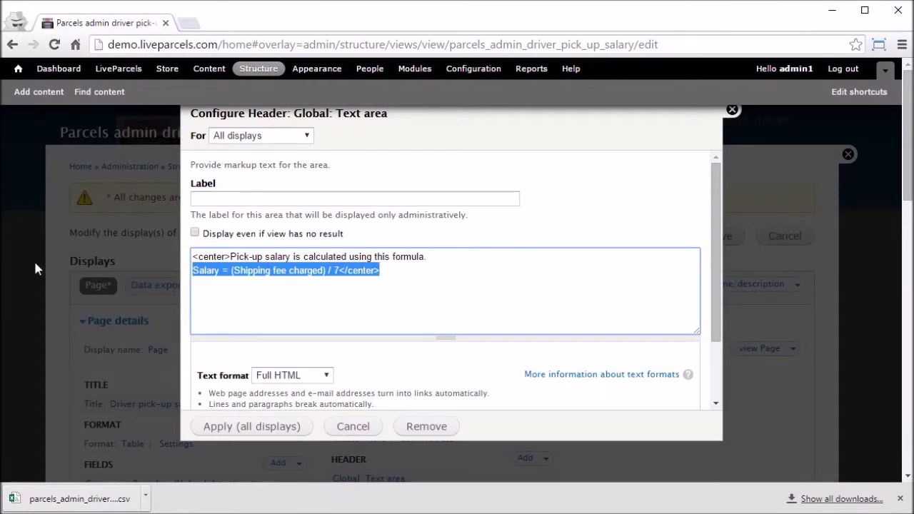
{"action": "left_click", "coordinate": [245, 428]}
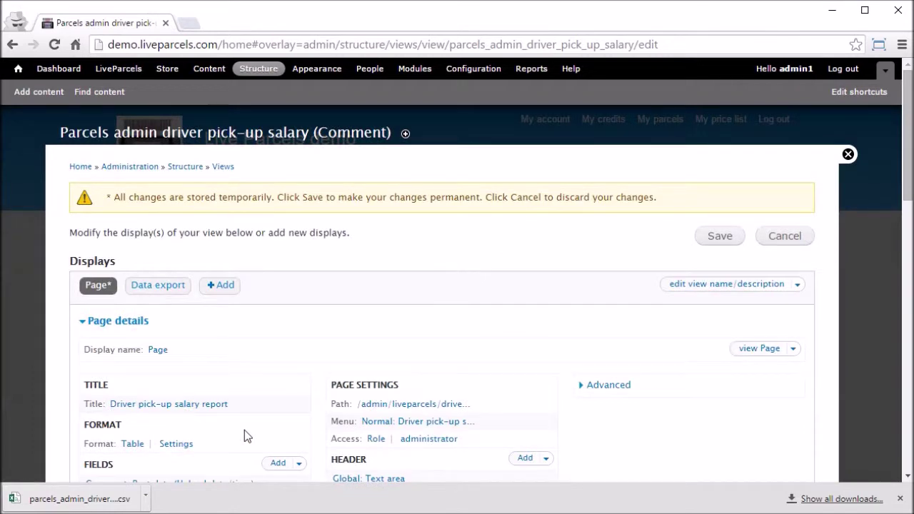
{"action": "left_click", "coordinate": [719, 236]}
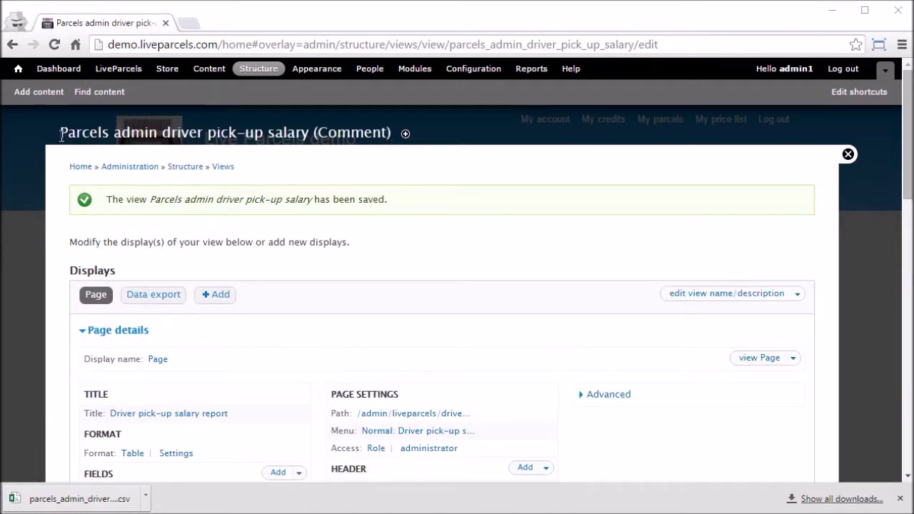
- Return to the Views list and find the Parcels driver pick-up salary view
{"action": "left_click_drag", "start_coordinate": [62, 136], "coordinate": [309, 135]}
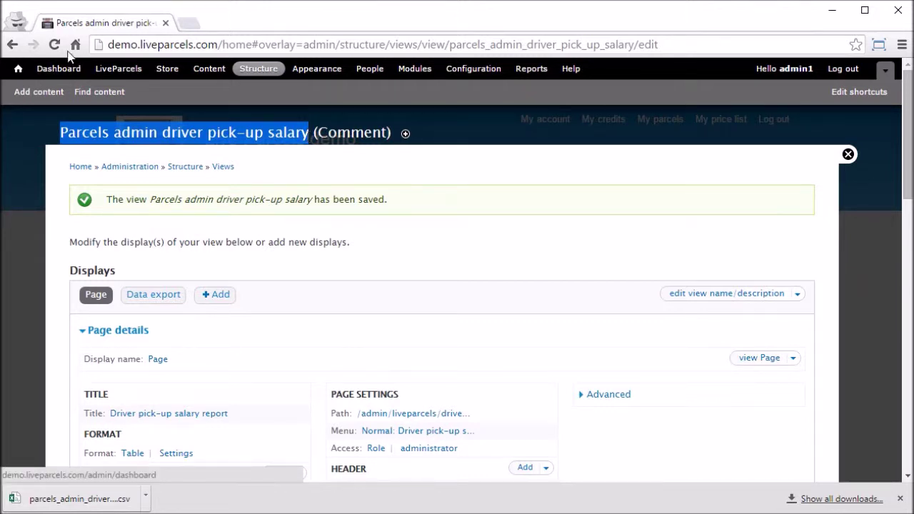
{"action": "left_click", "coordinate": [215, 170]}
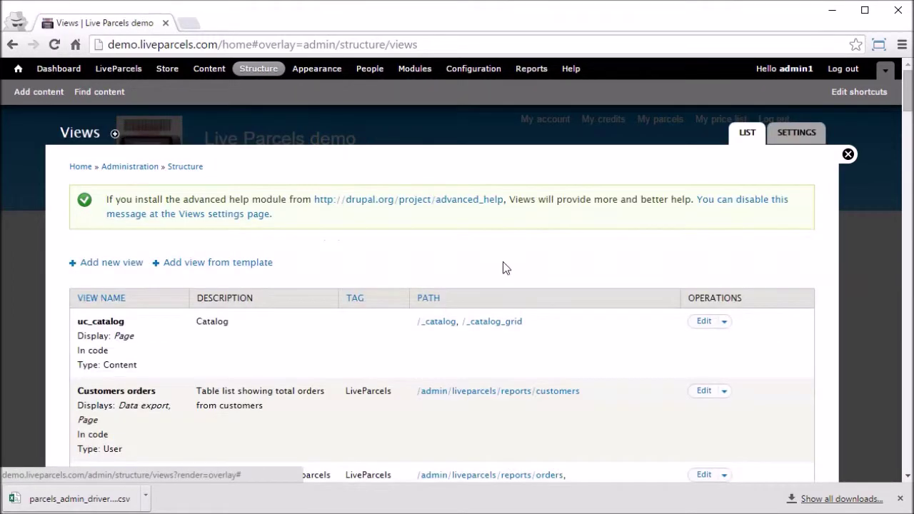
{"action": "scroll", "coordinate": [502, 268], "scroll_direction": "down", "scroll_amount": 5}
{"action": "scroll", "coordinate": [502, 268], "scroll_direction": "down", "scroll_amount": 5}
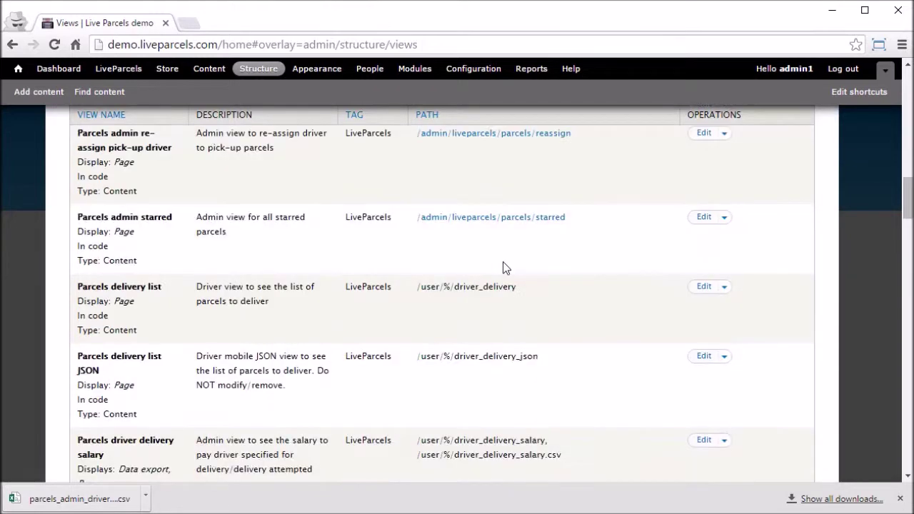
{"action": "scroll", "coordinate": [503, 268], "scroll_direction": "down", "scroll_amount": 5}
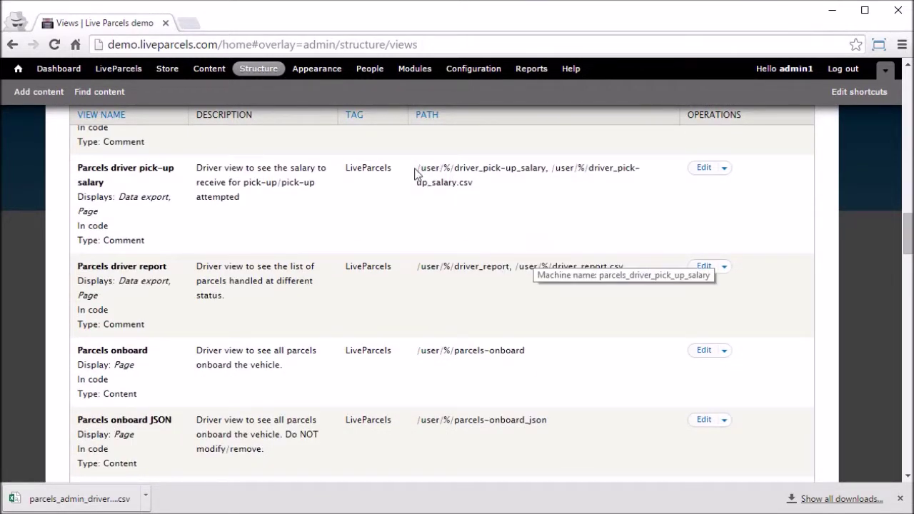
{"action": "left_click_drag", "start_coordinate": [78, 168], "coordinate": [158, 184]}
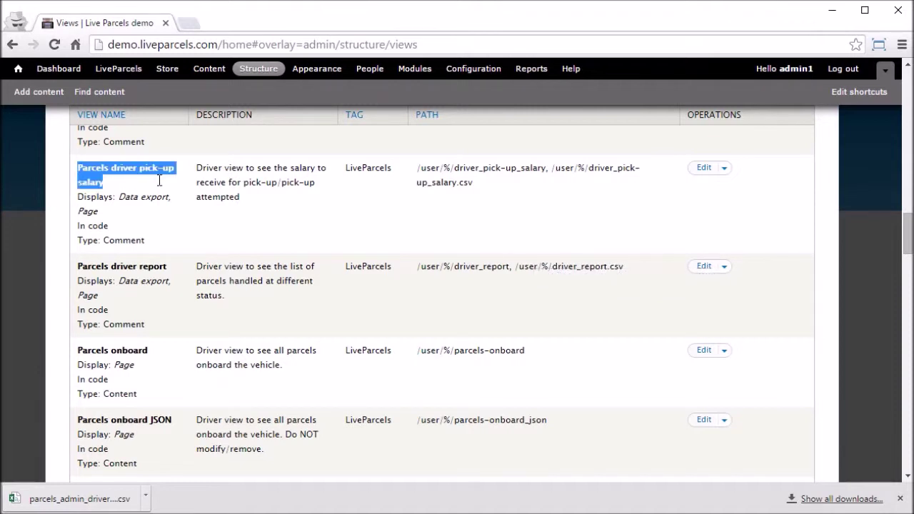
- Inspect this view's Salary ($) price-divided-by-7 expression, then return to the admin overview
{"action": "left_click", "coordinate": [703, 169]}
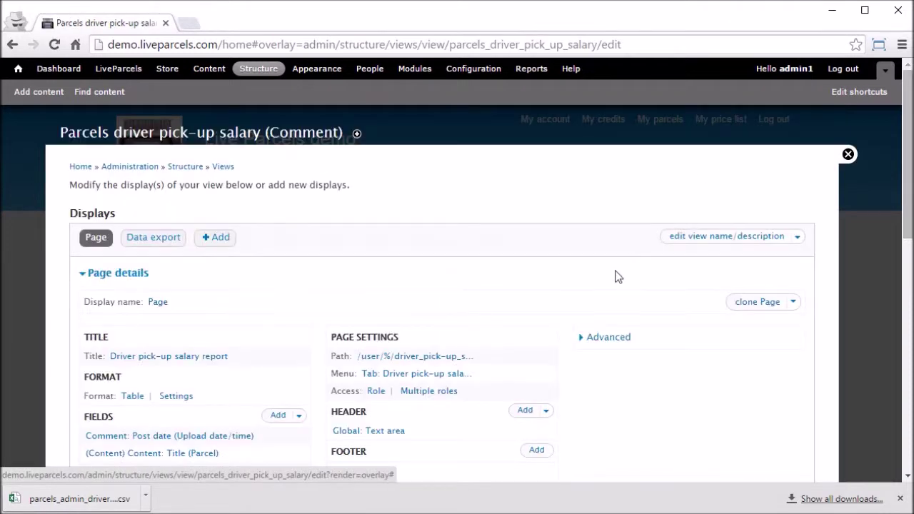
{"action": "scroll", "coordinate": [616, 279], "scroll_direction": "down", "scroll_amount": 5}
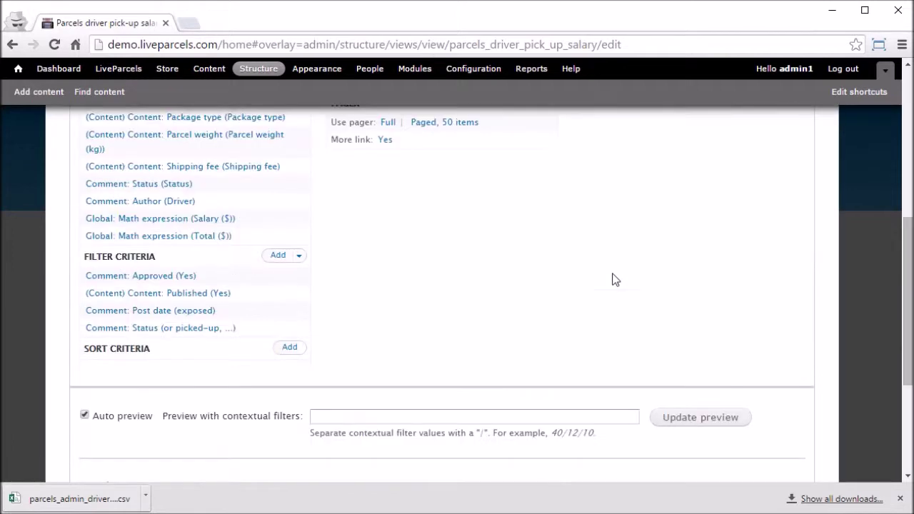
{"action": "left_click", "coordinate": [197, 221]}
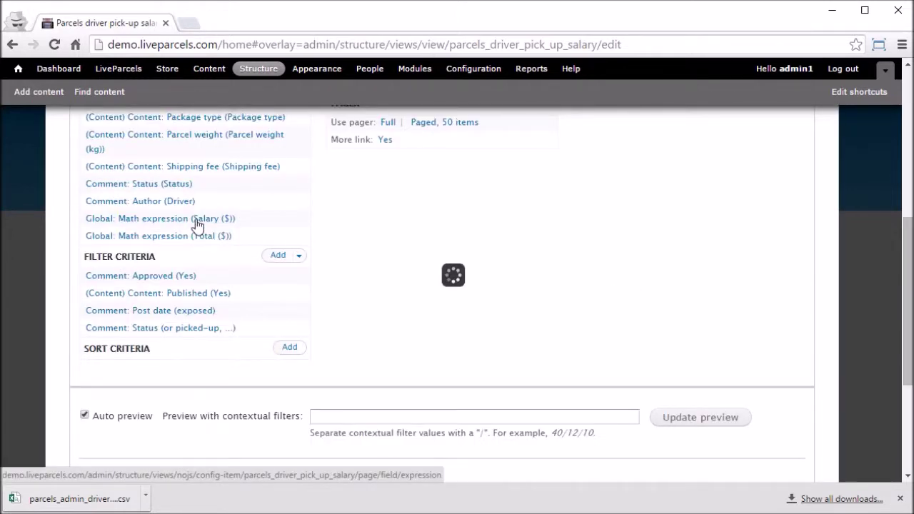
{"action": "key", "text": "ctrl+a"}
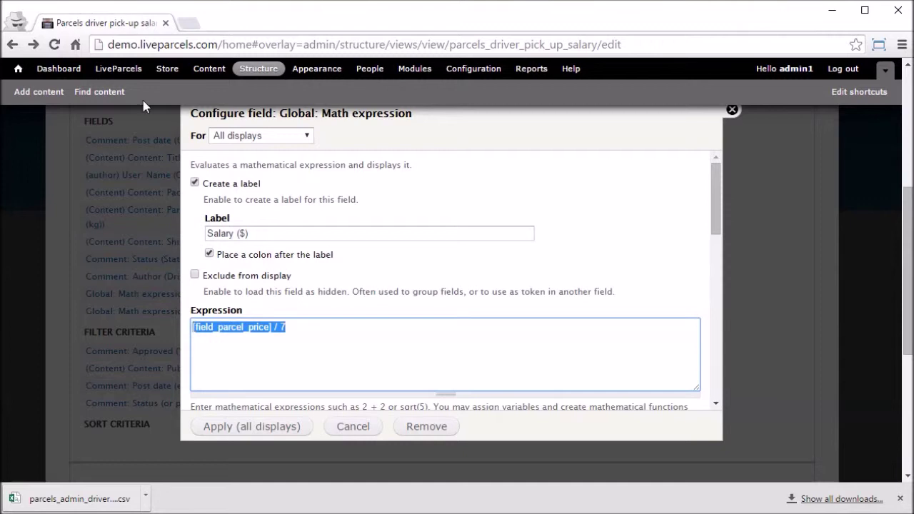
{"action": "left_click", "coordinate": [127, 72]}
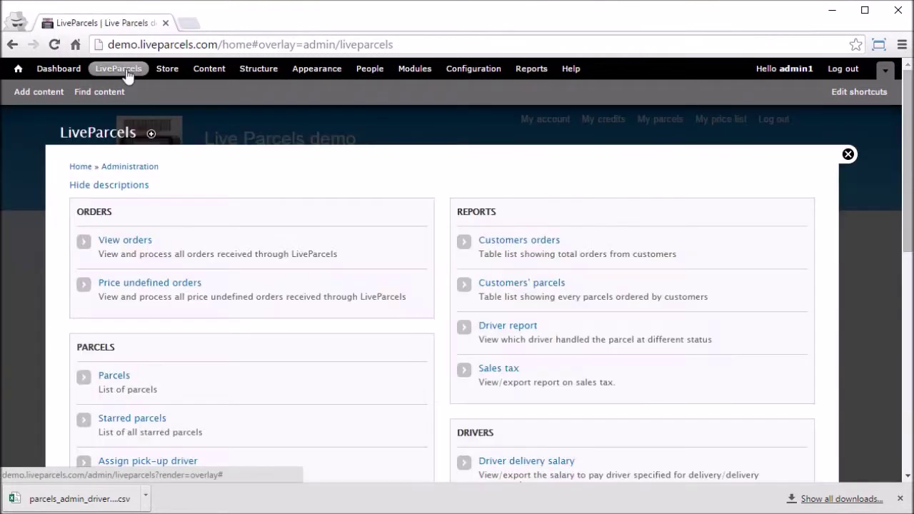
- Open the admin Driver delivery salary report, then log out of the admin account
{"action": "left_click", "coordinate": [546, 462]}
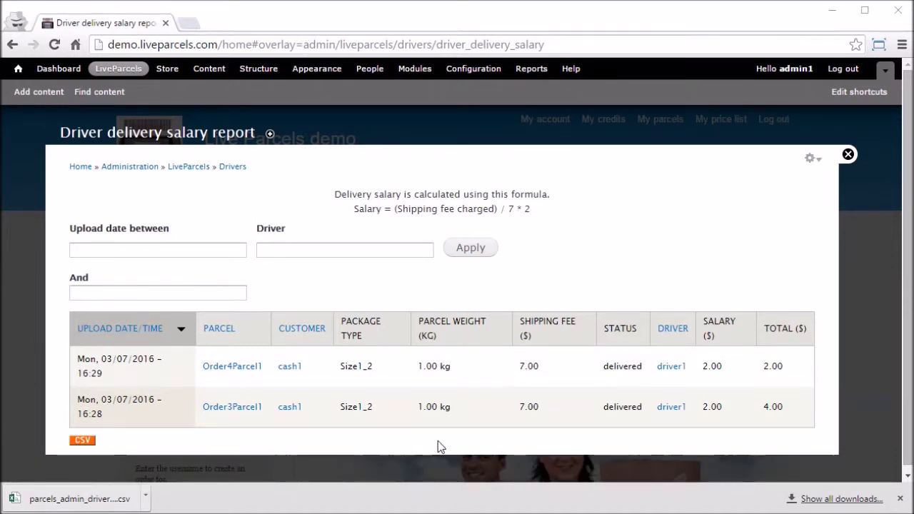
{"action": "left_click", "coordinate": [857, 72]}
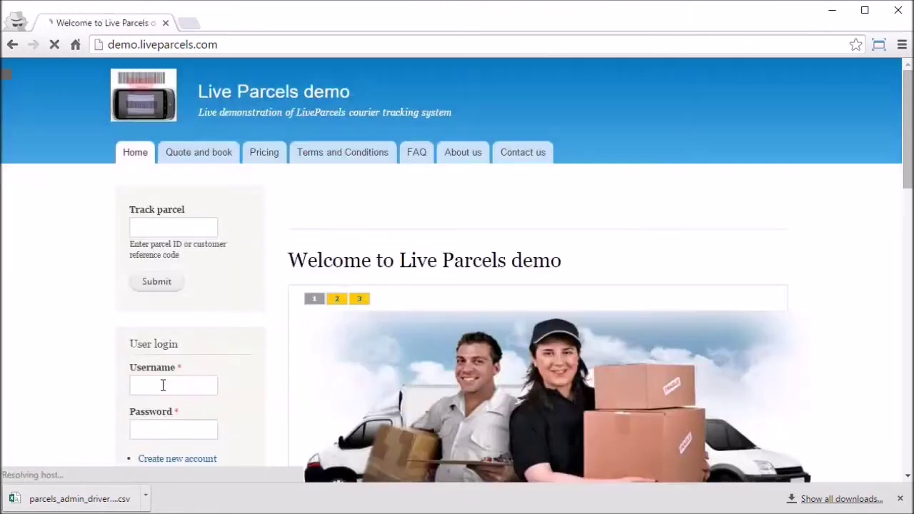
- Log in to LiveParcels with the driver account's username and password
{"action": "left_click", "coordinate": [163, 386]}
{"action": "type", "text": "driver1"}
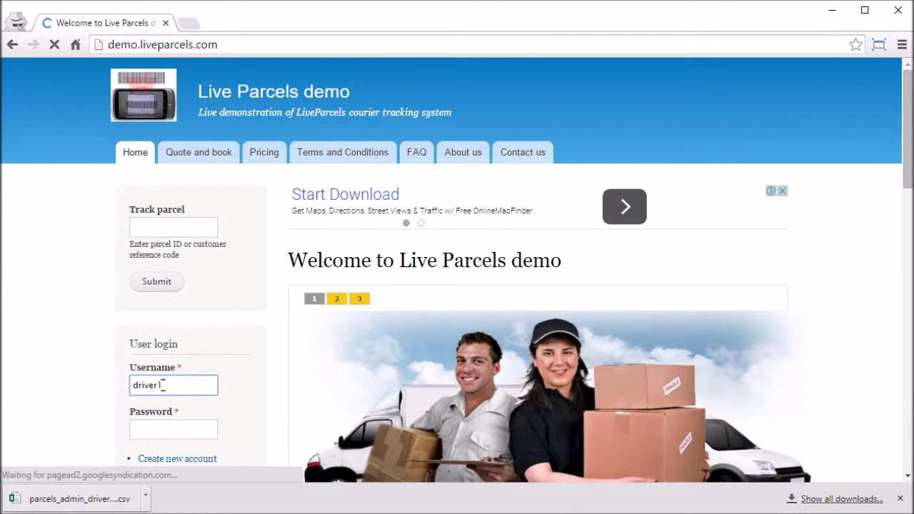
{"action": "key", "text": "Tab"}
{"action": "type", "text": "demo"}
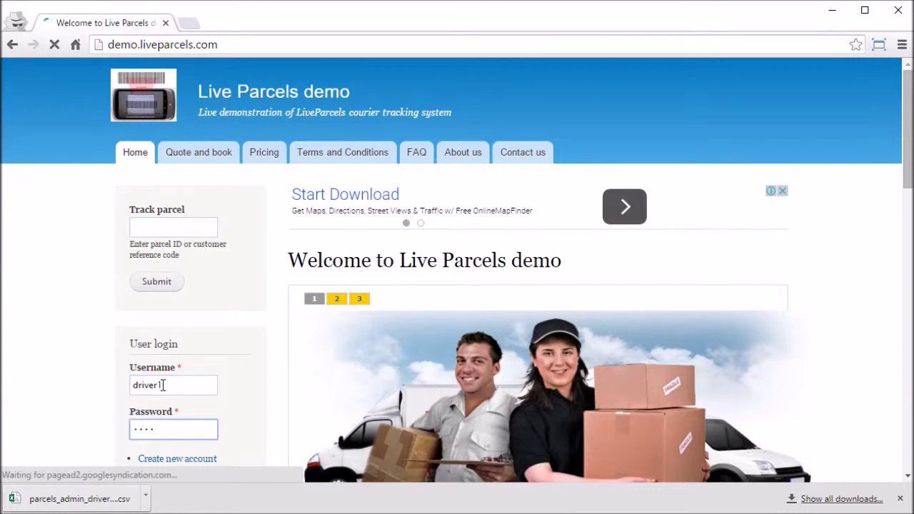
{"action": "key", "text": "Return"}
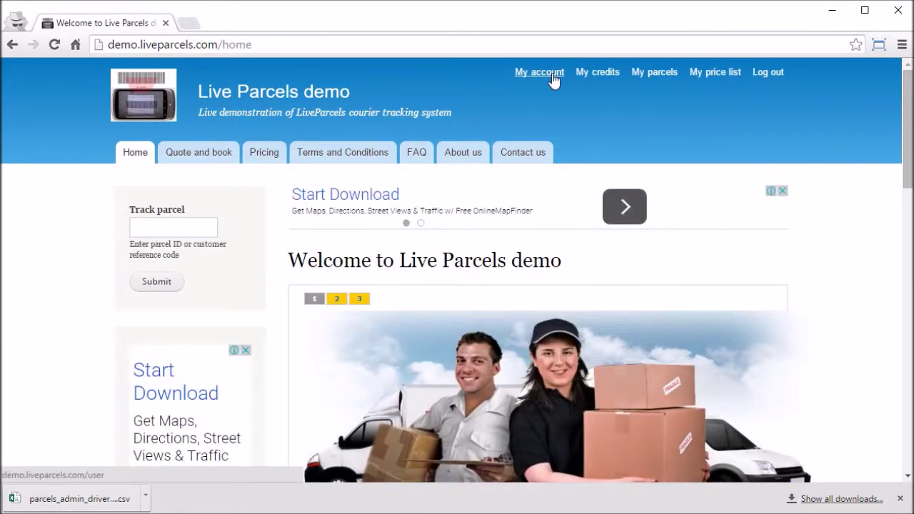
- Open the driver's Driver delivery salary report showing two delivered parcels totalling 4.00
{"action": "left_click", "coordinate": [540, 73]}
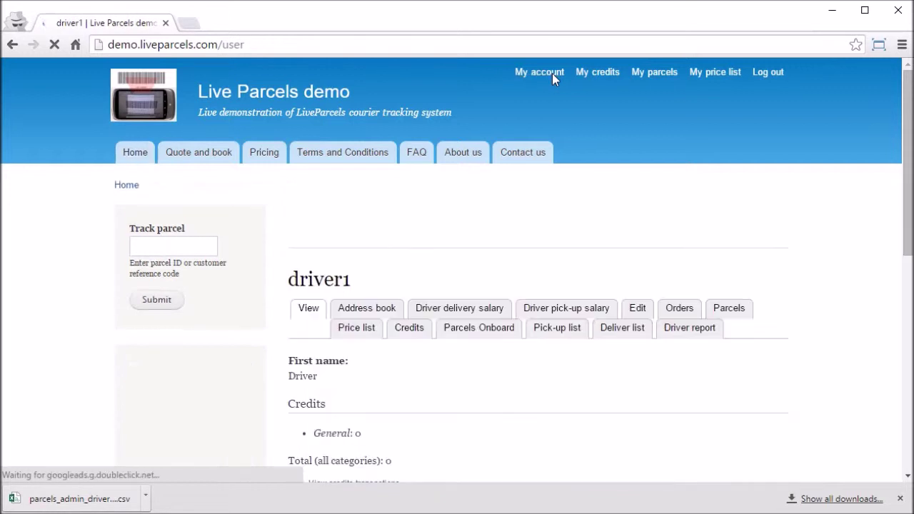
{"action": "left_click", "coordinate": [463, 312]}
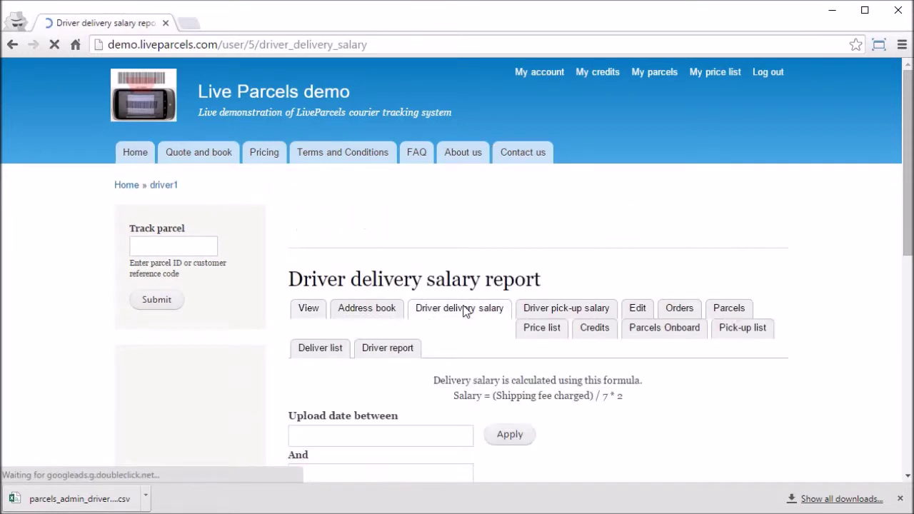
{"action": "left_click_drag", "start_coordinate": [908, 209], "coordinate": [910, 333]}
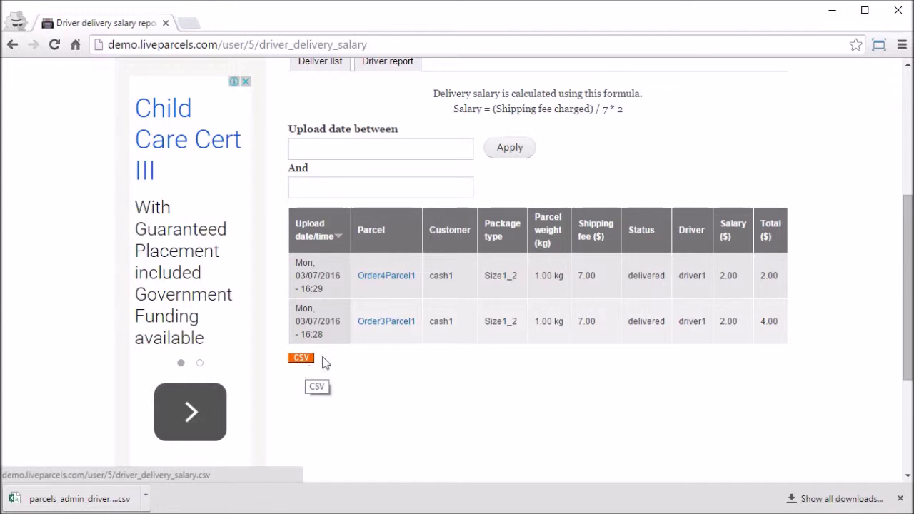
{"action": "left_click_drag", "start_coordinate": [910, 347], "coordinate": [912, 315]}
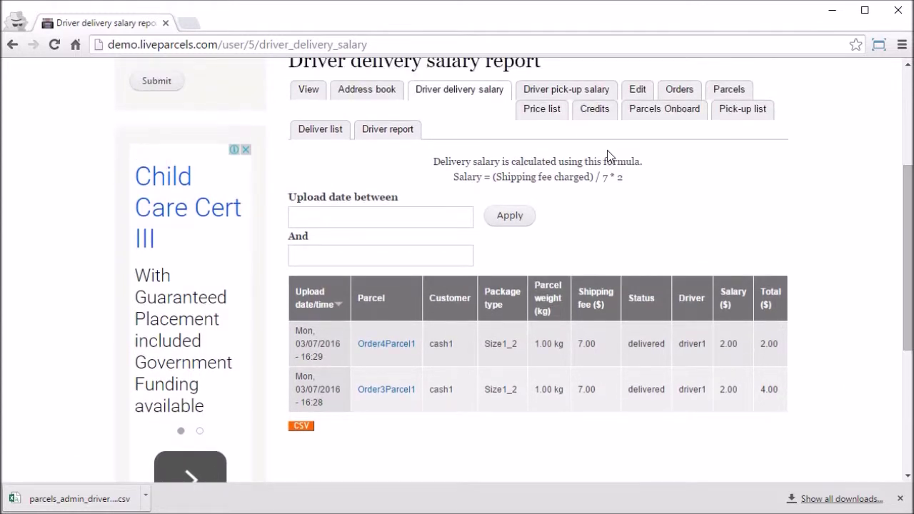
- Open the Driver pick-up salary report (two parcels, 2.00) and open the first 'Upload date between' datepicker
{"action": "left_click", "coordinate": [584, 93]}
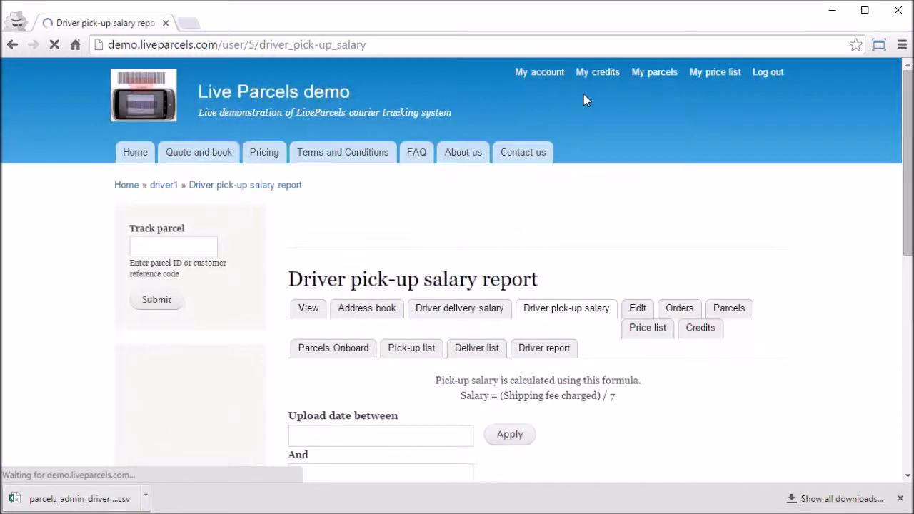
{"action": "left_click_drag", "start_coordinate": [911, 175], "coordinate": [910, 280]}
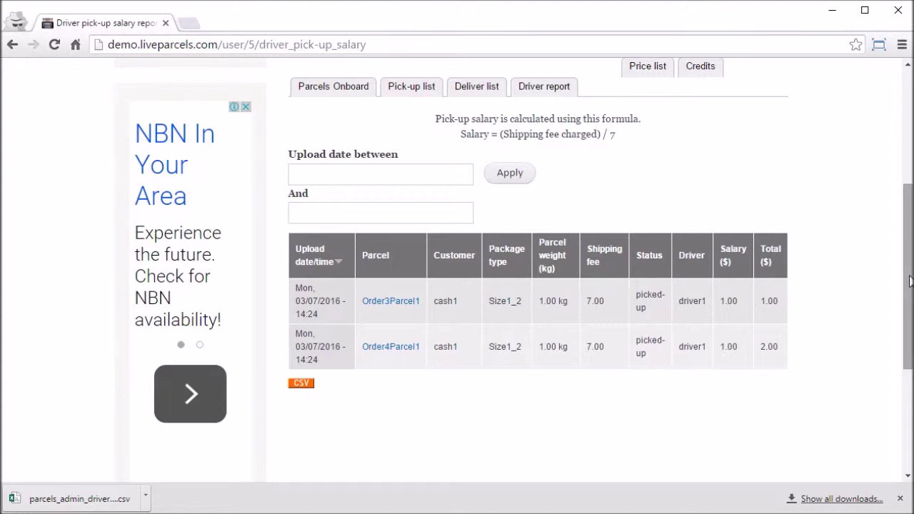
{"action": "left_click", "coordinate": [438, 176]}
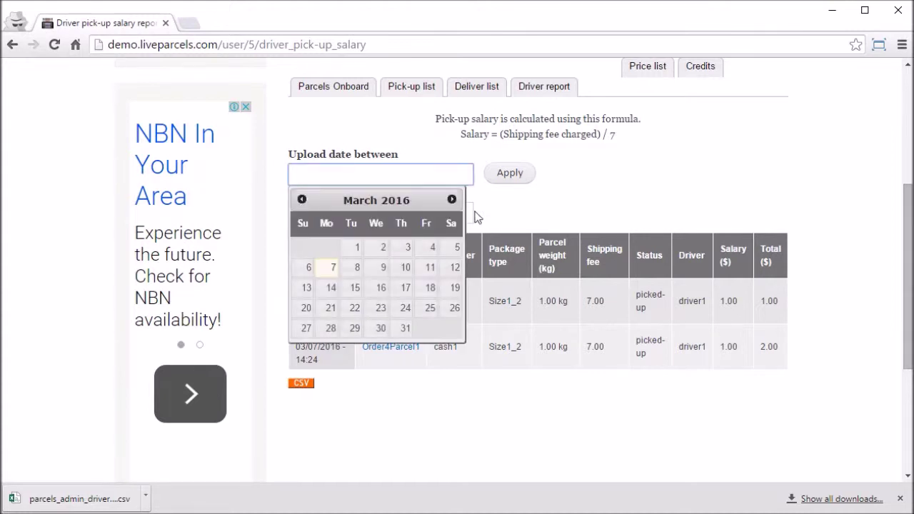
{"action": "left_click", "coordinate": [469, 213]}
{"action": "left_click", "coordinate": [469, 174]}
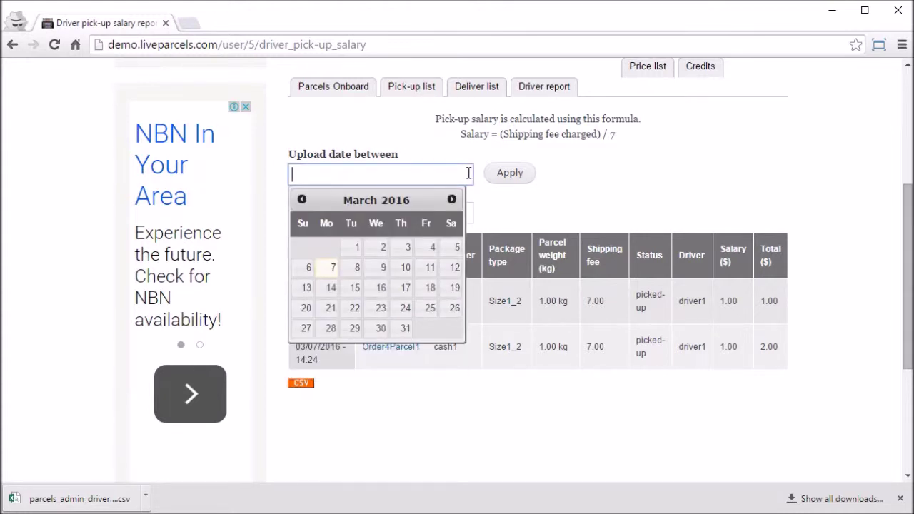